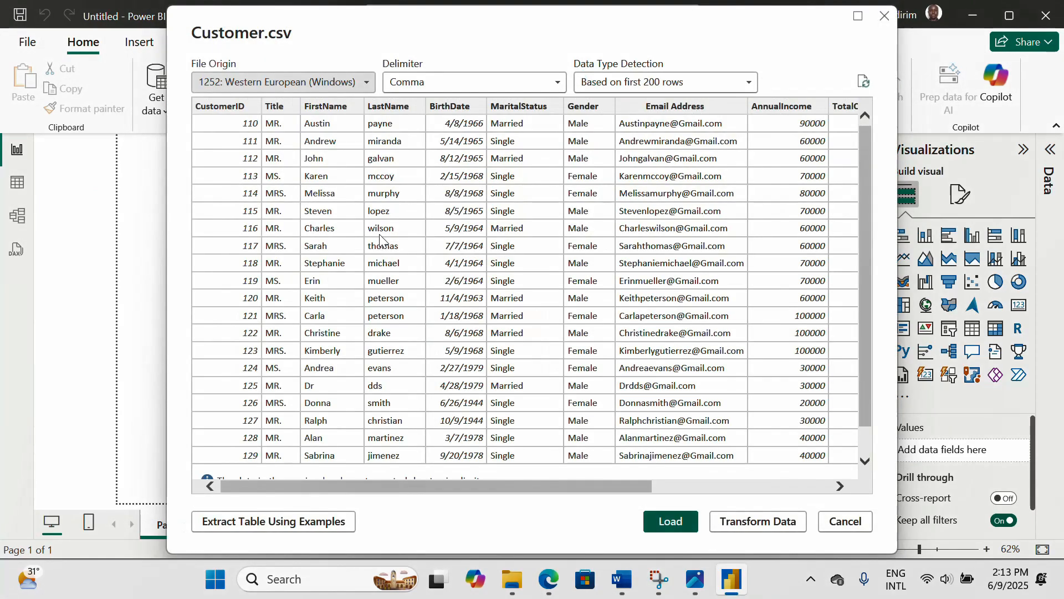
# Step: Open the Customer.csv data for transformation, enable the column quality display and review the quality of CustomerID and Title
pyautogui.click(749, 522)
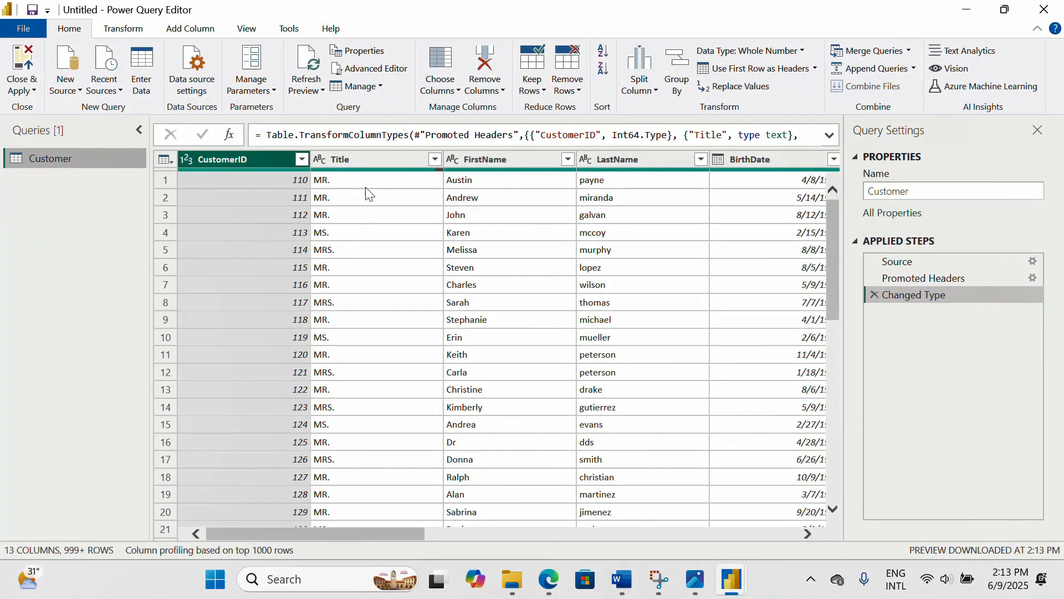
pyautogui.click(247, 28)
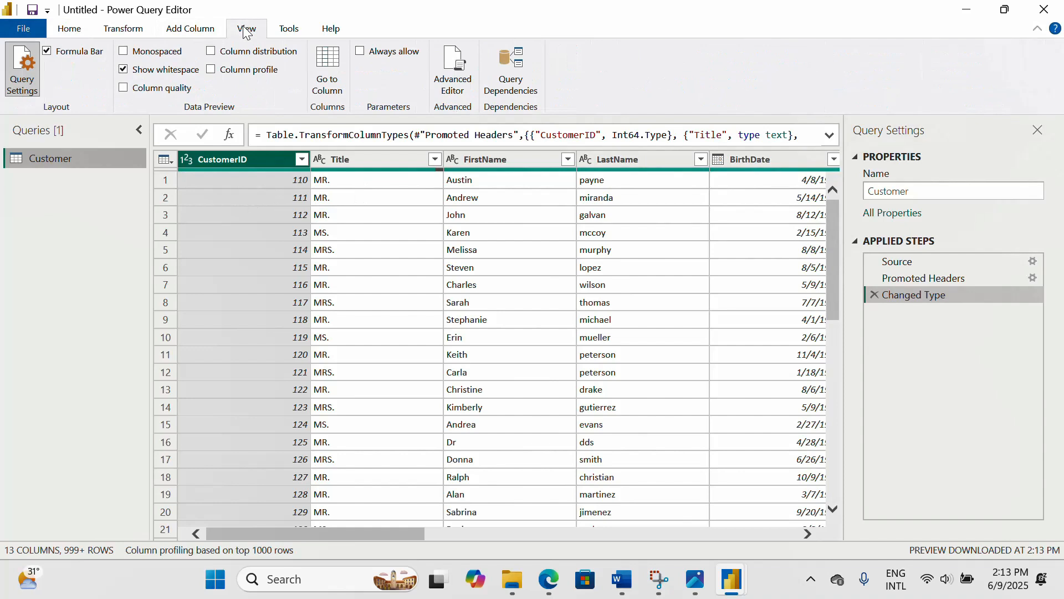
pyautogui.click(125, 88)
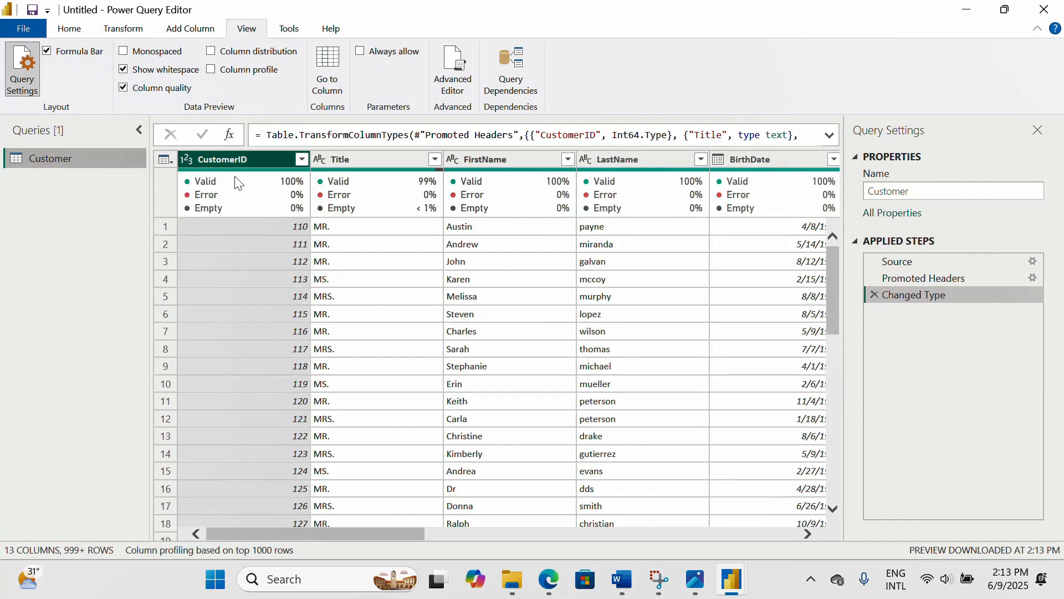
pyautogui.moveTo(239, 184)
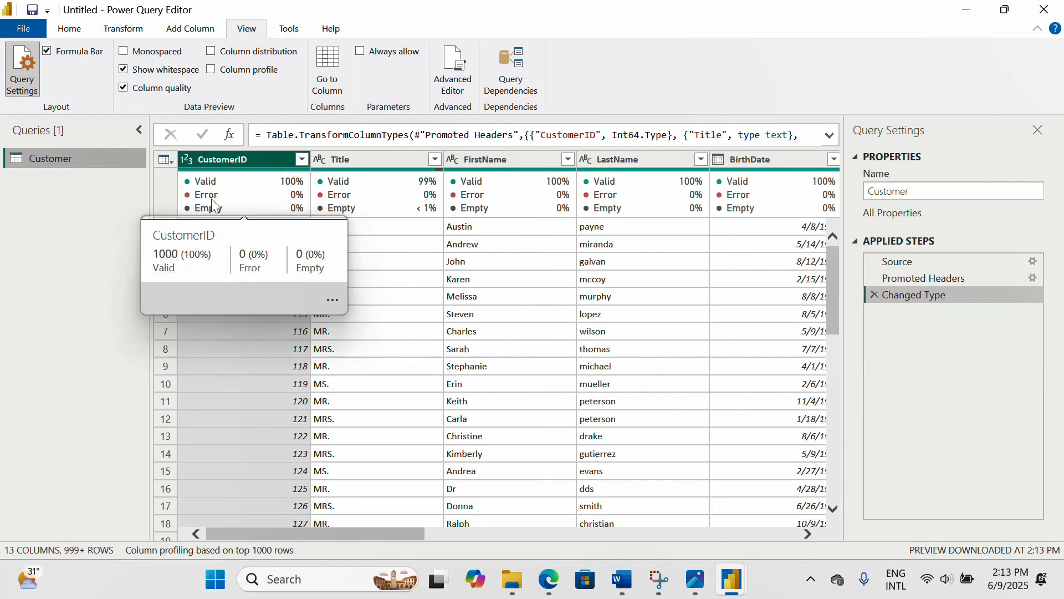
pyautogui.moveTo(370, 201)
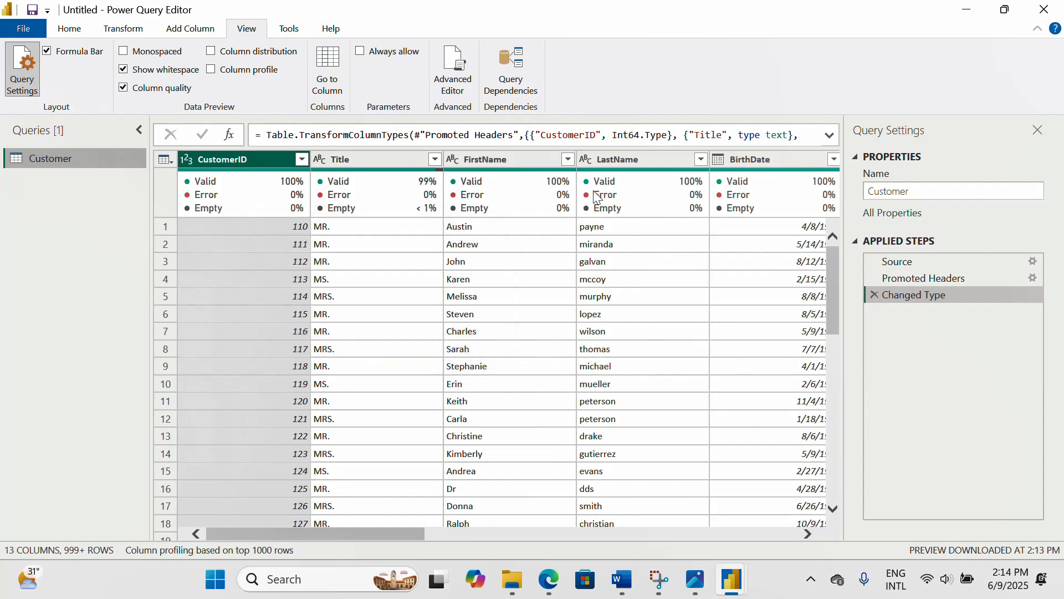
# Step: Set the column profiling to be based on the entire data set
pyautogui.moveTo(286, 197)
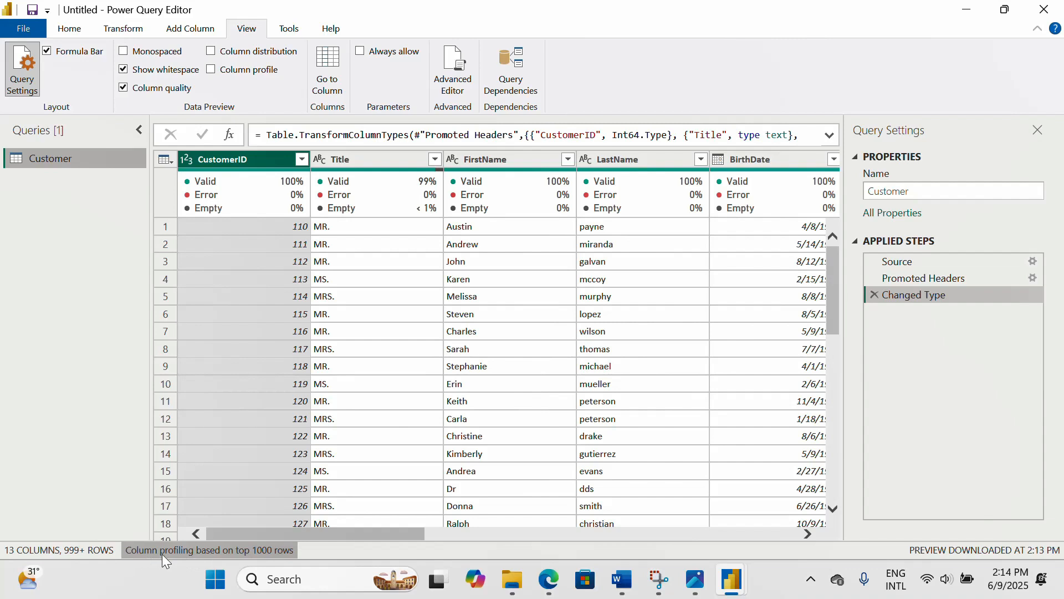
pyautogui.click(266, 550)
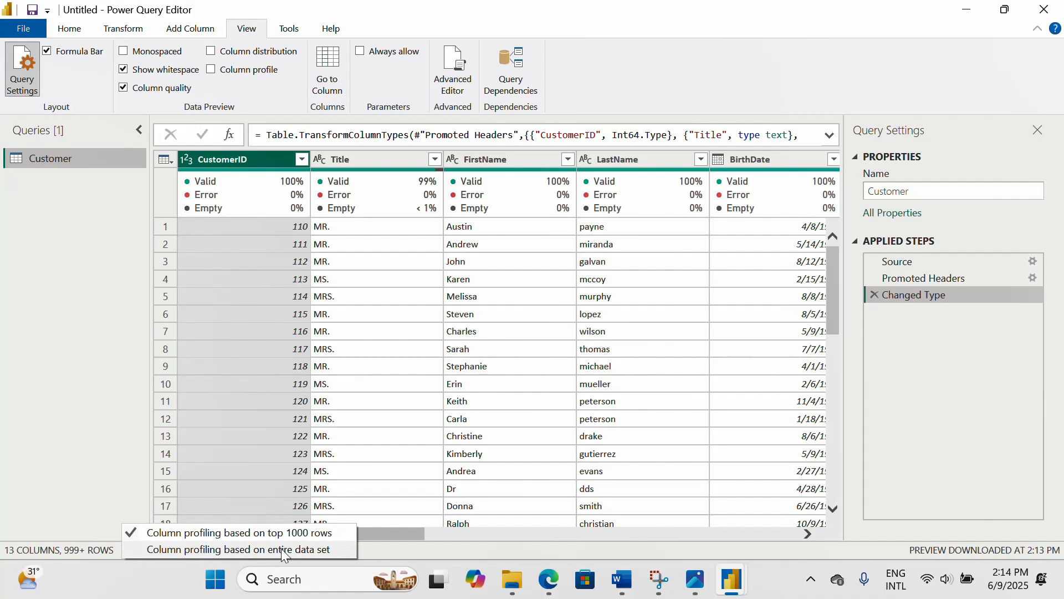
pyautogui.click(248, 550)
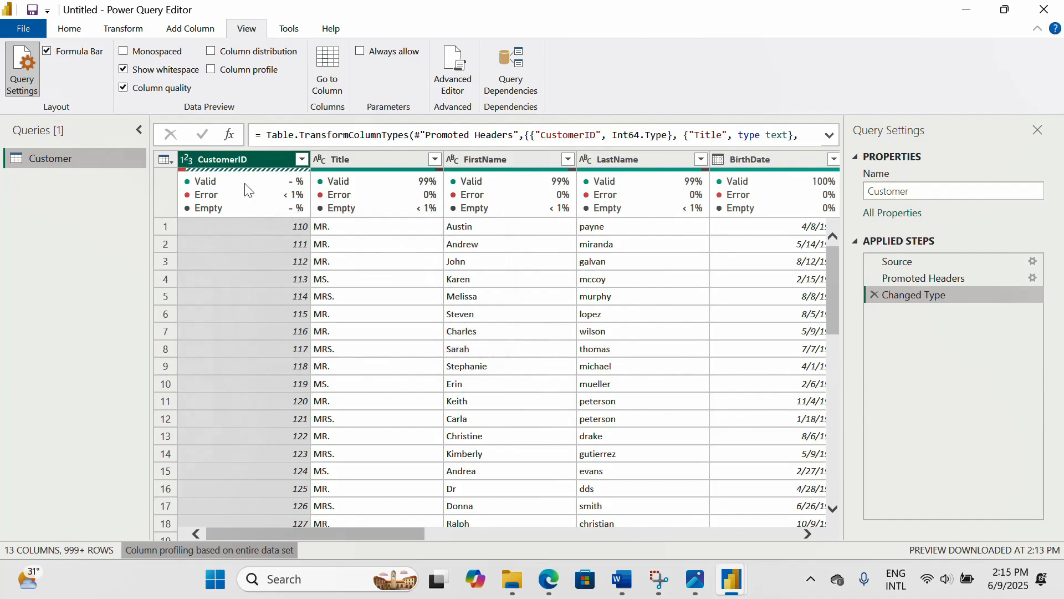
# Step: Try removing the rows with CustomerID errors, deleting the Removed Errors step after each attempt
pyautogui.moveTo(246, 194)
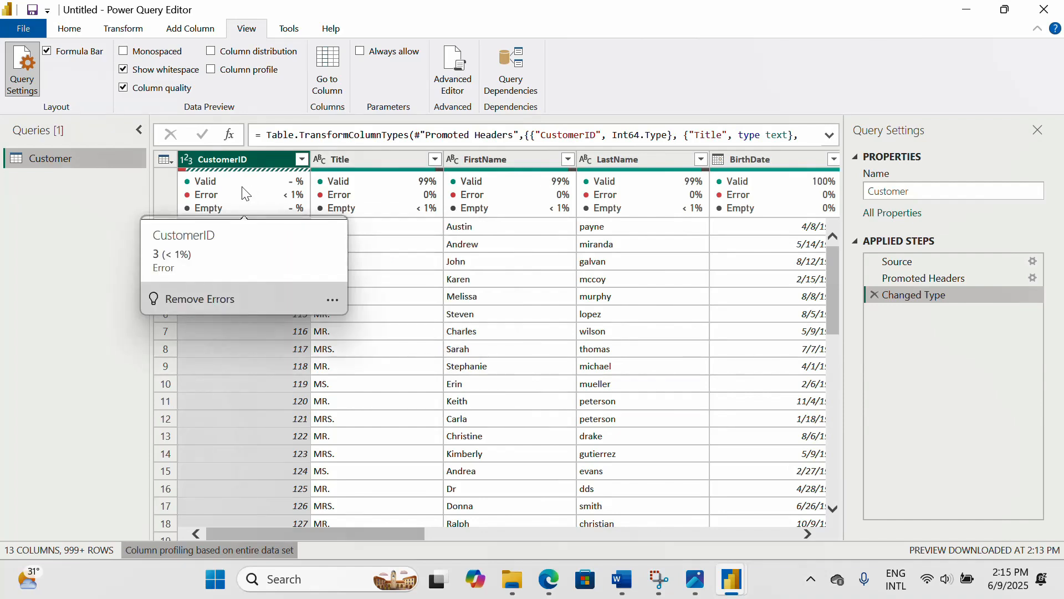
pyautogui.click(220, 298)
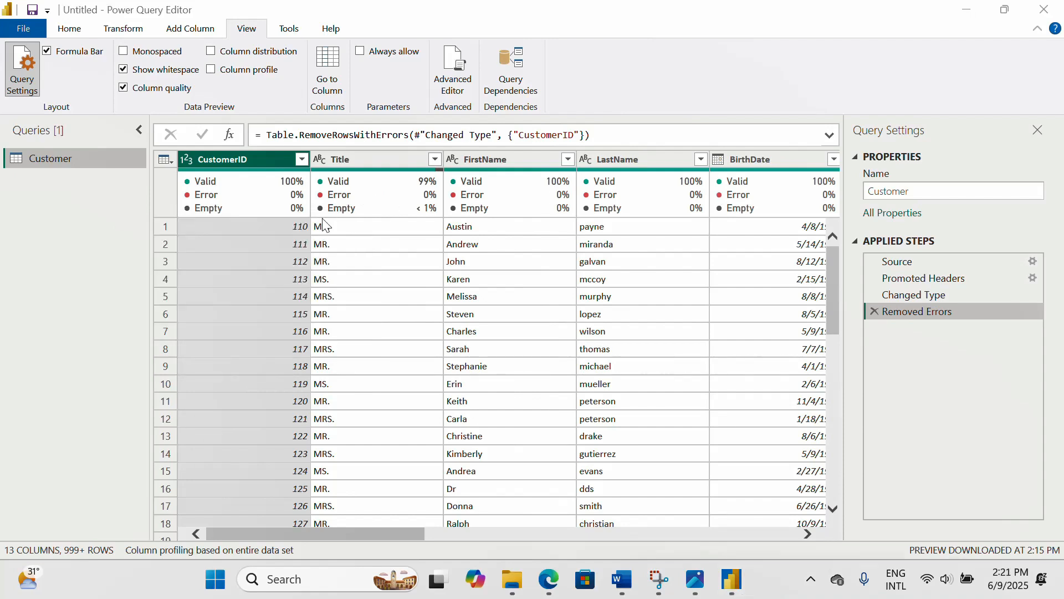
pyautogui.click(875, 313)
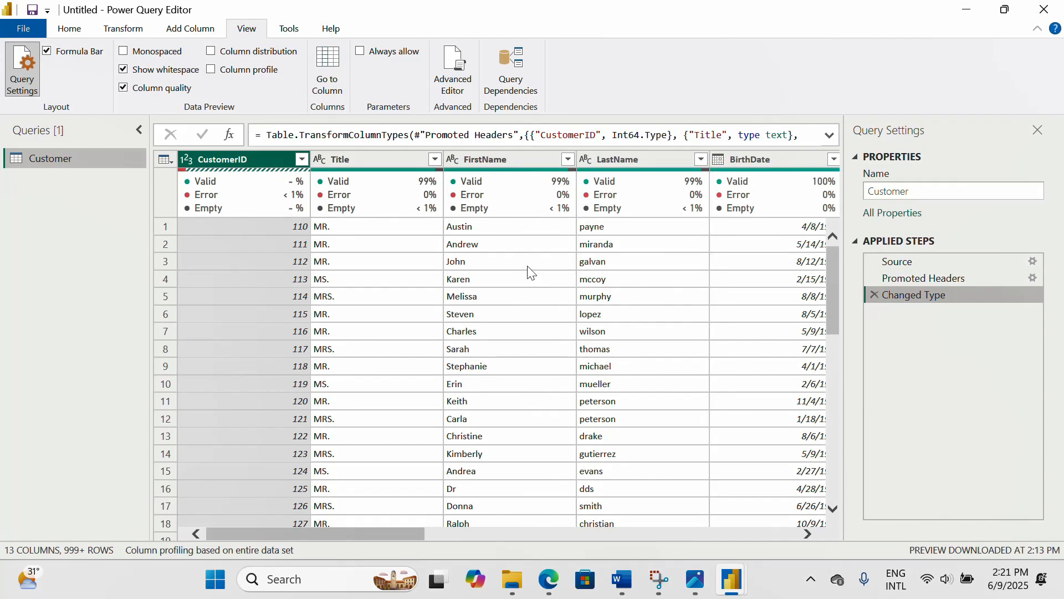
pyautogui.rightClick(247, 190)
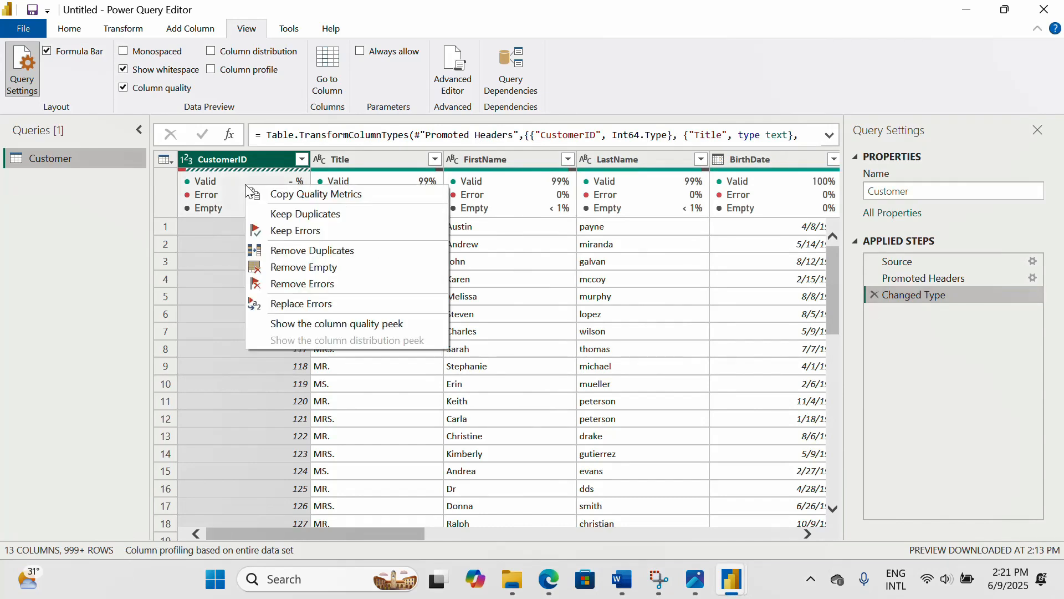
pyautogui.click(309, 285)
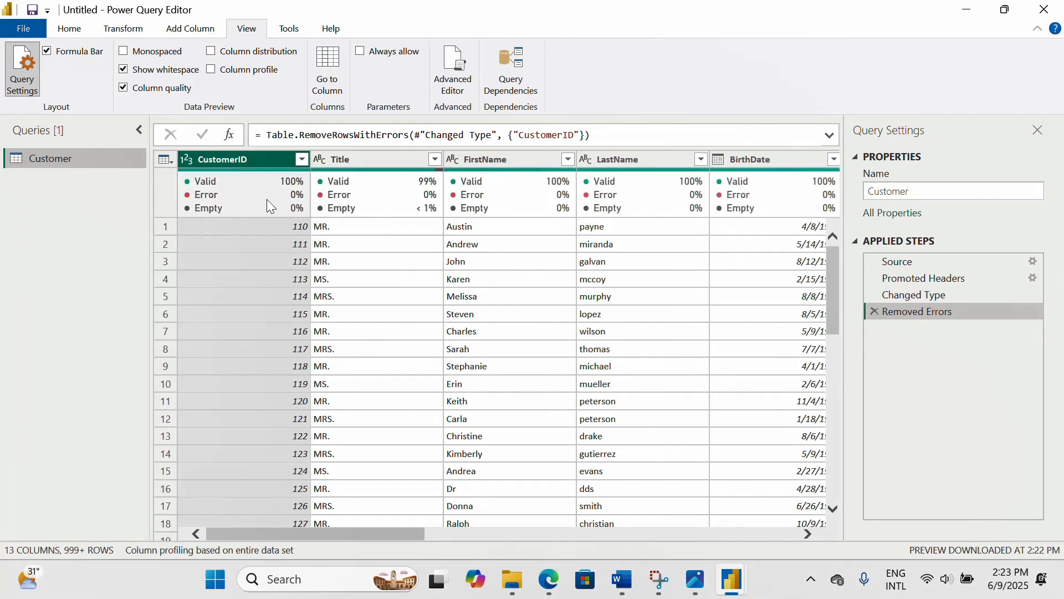
pyautogui.moveTo(387, 196)
pyautogui.click(874, 312)
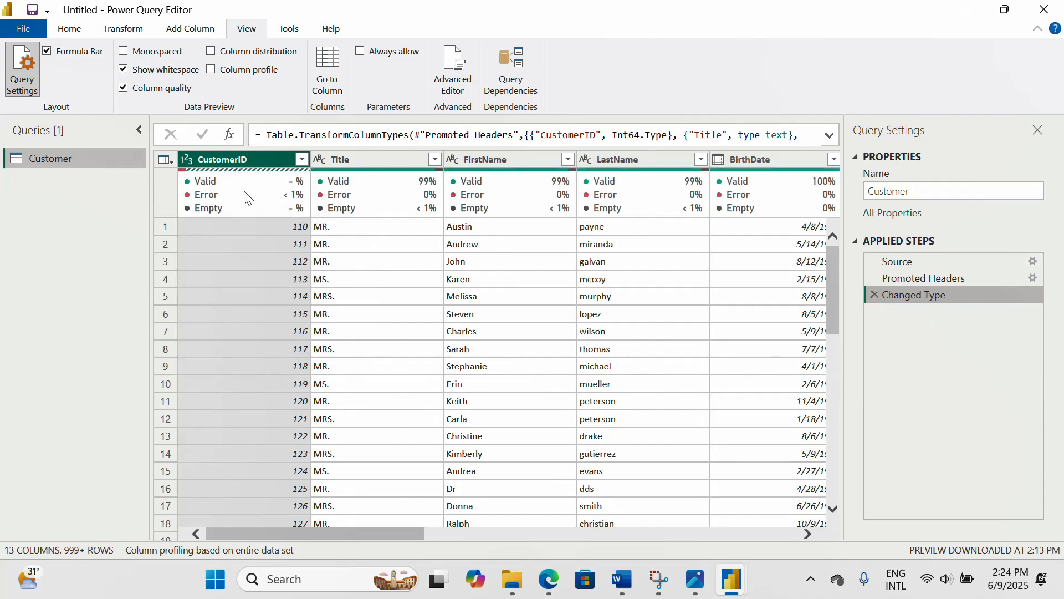
# Step: Keep only the rows with errors in CustomerID, inspect the first row's error details and return to the error rows
pyautogui.rightClick(244, 191)
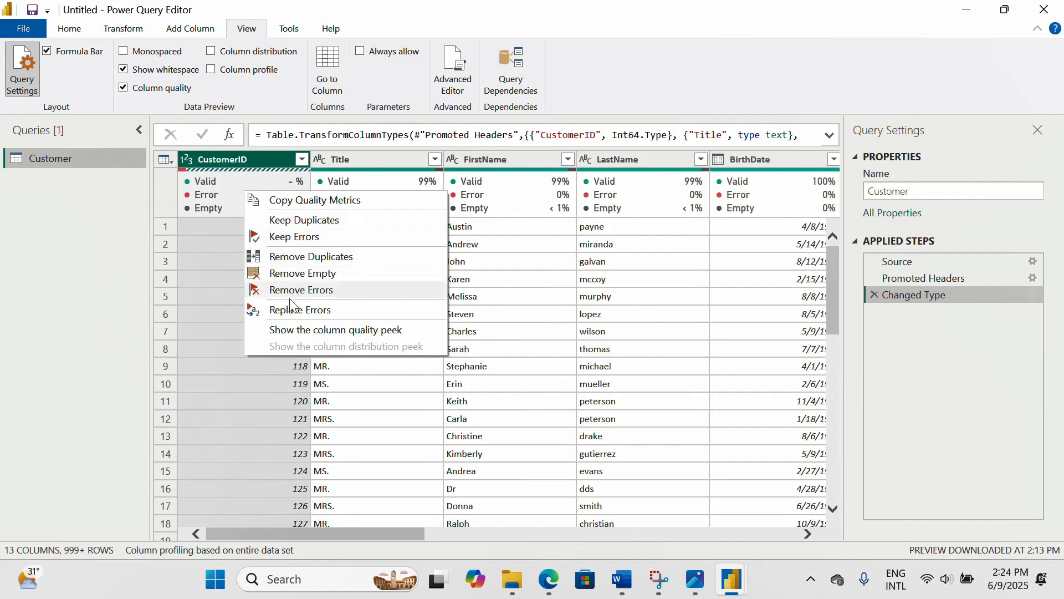
pyautogui.click(299, 237)
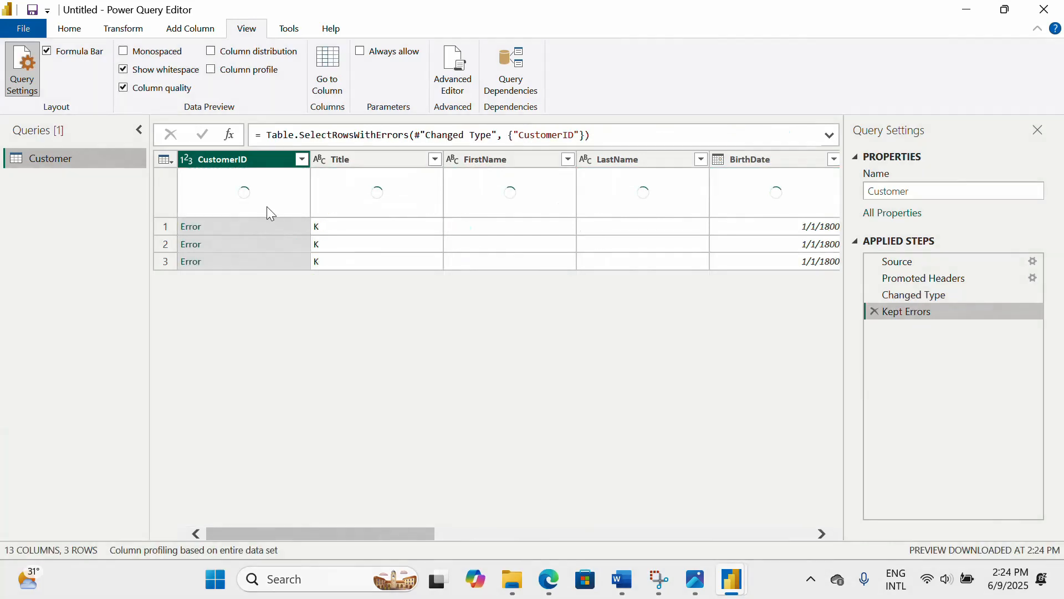
pyautogui.moveTo(265, 204)
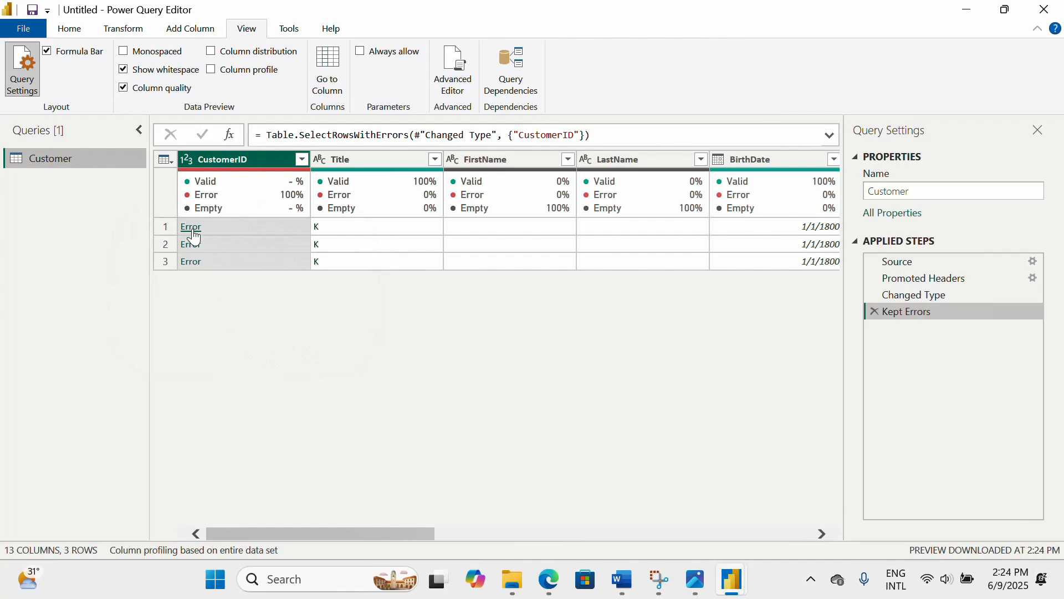
pyautogui.click(193, 231)
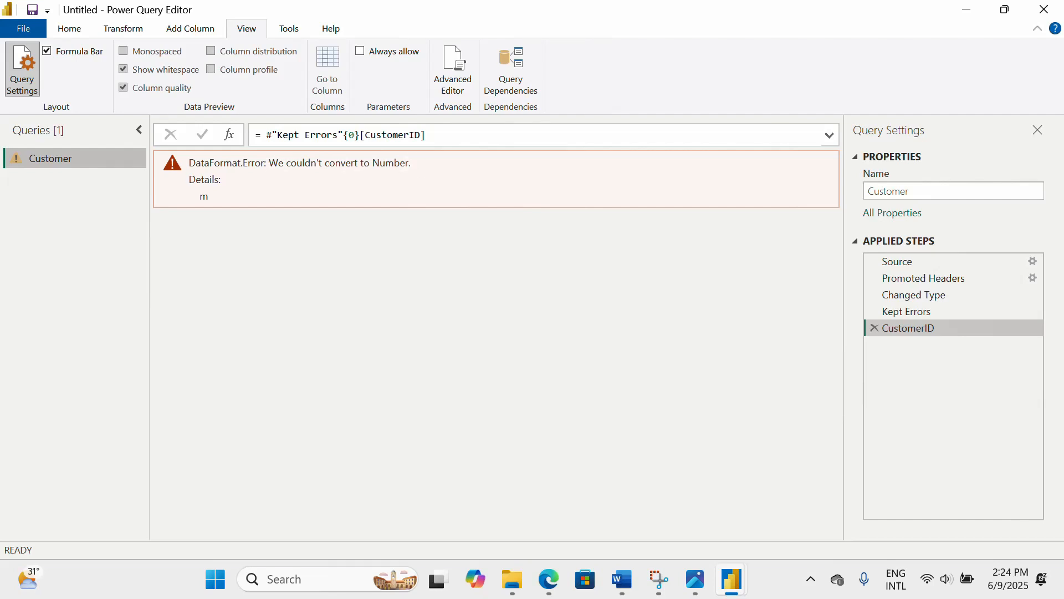
pyautogui.click(876, 327)
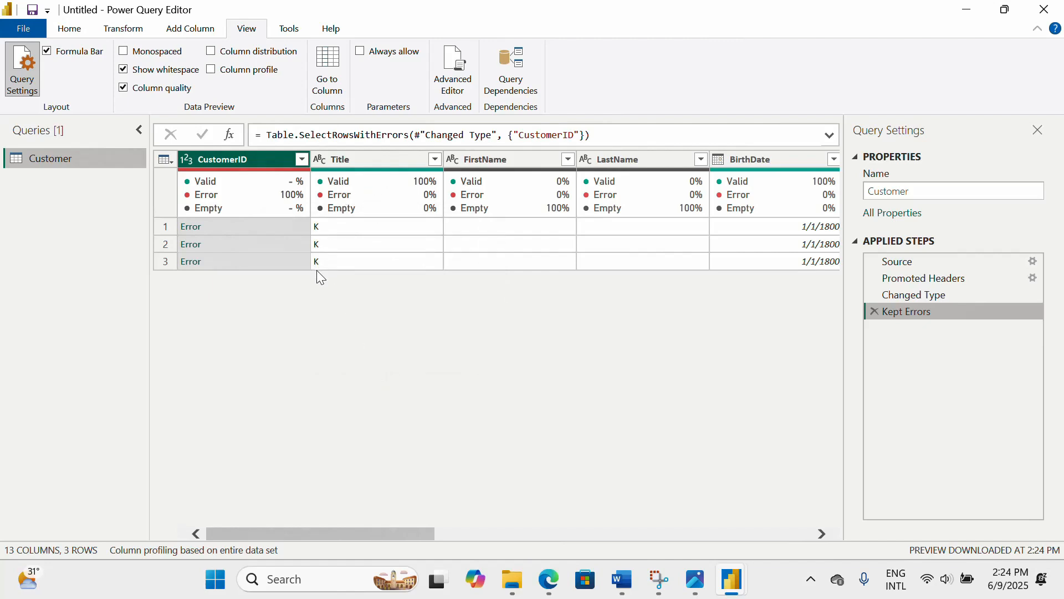
# Step: Review the other columns of the kept error rows and delete the Kept Errors step
pyautogui.moveTo(397, 531); pyautogui.dragTo(524, 537)
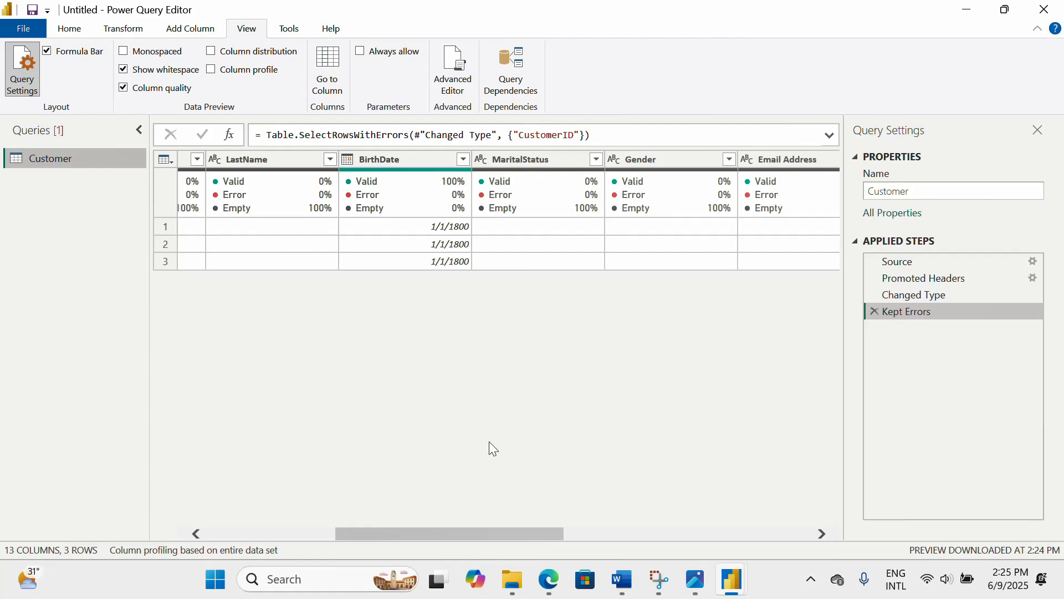
pyautogui.moveTo(500, 535); pyautogui.dragTo(300, 531)
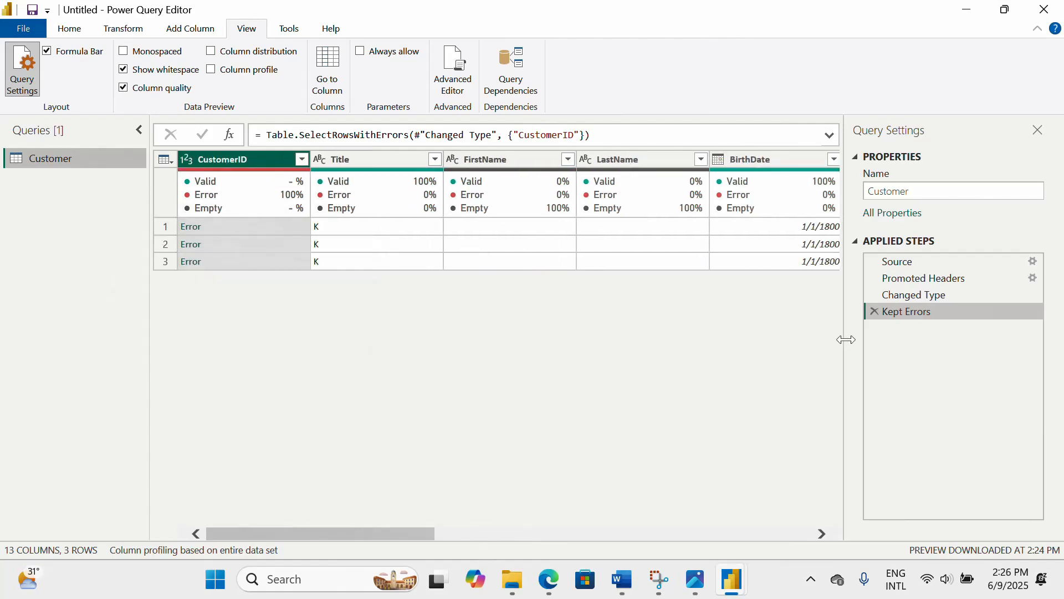
pyautogui.click(876, 312)
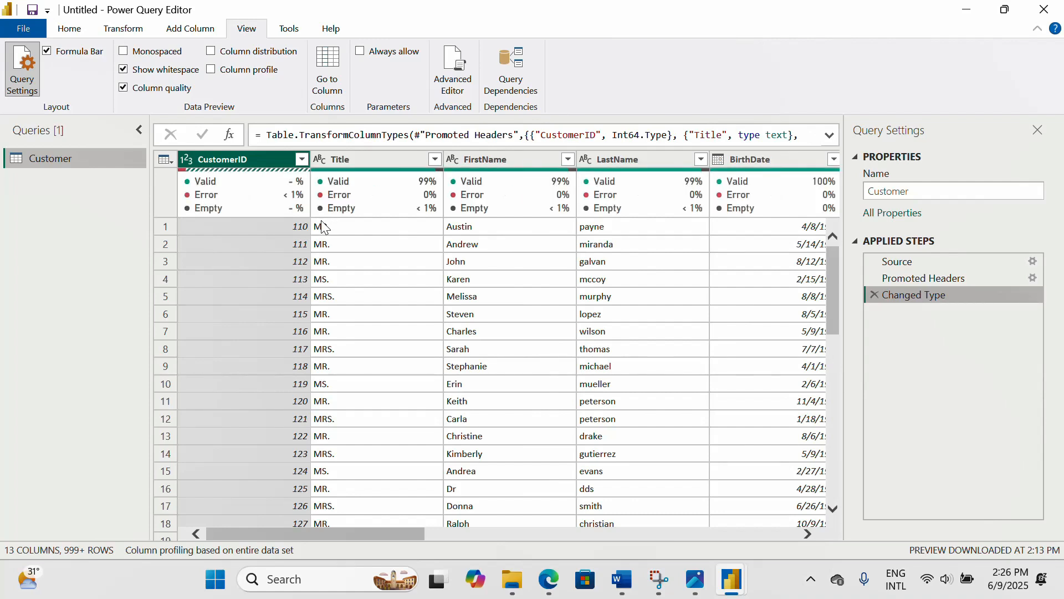
# Step: Remove the rows with errors in the CustomerID column
pyautogui.rightClick(248, 198)
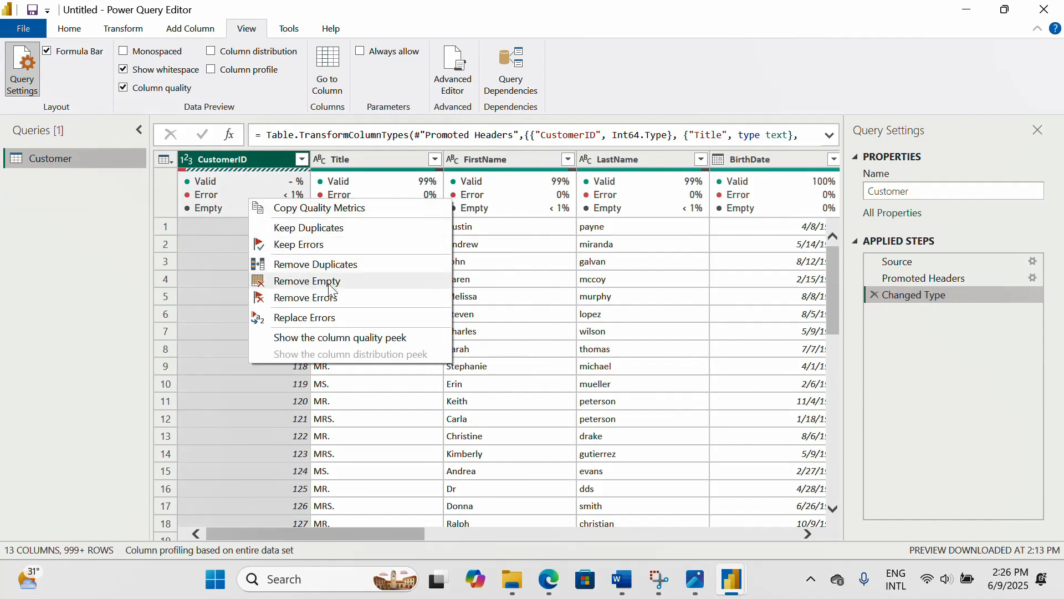
pyautogui.click(331, 298)
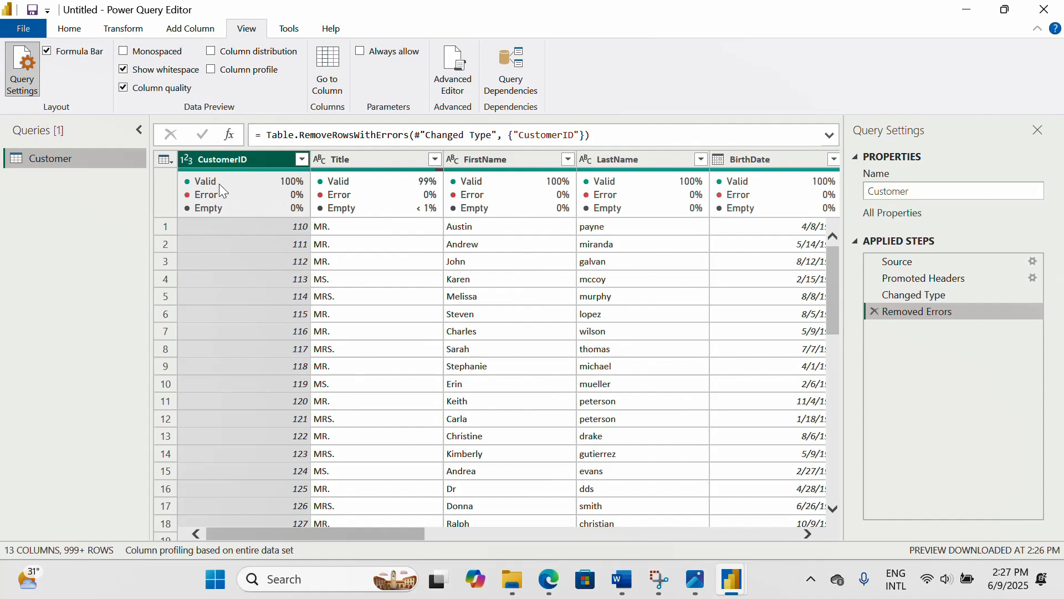
# Step: Replace the column quality display with column distribution and examine the distributions of CustomerID, FirstName and LastName
pyautogui.click(124, 89)
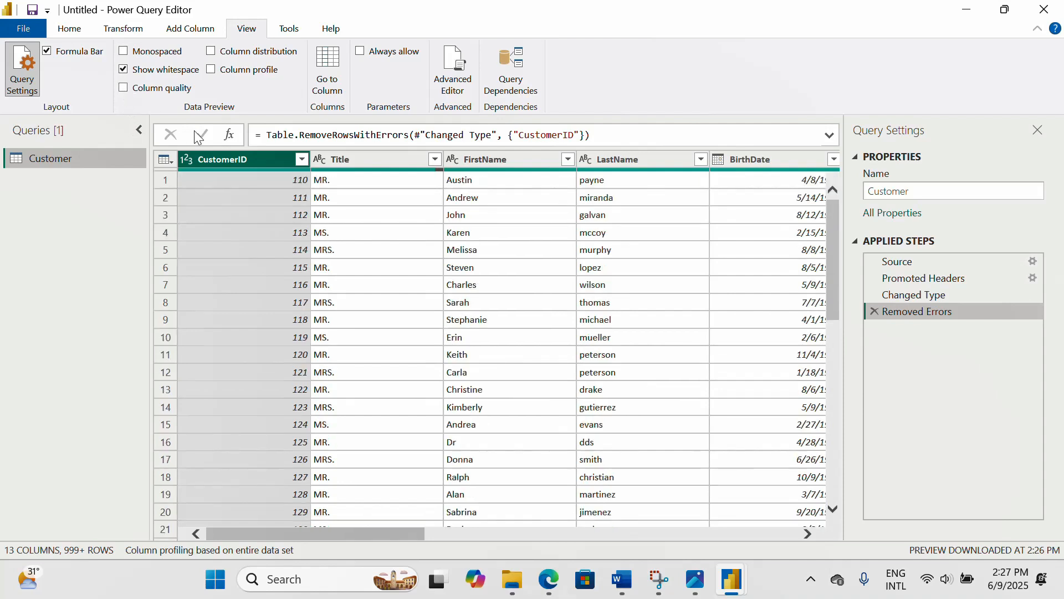
pyautogui.click(214, 54)
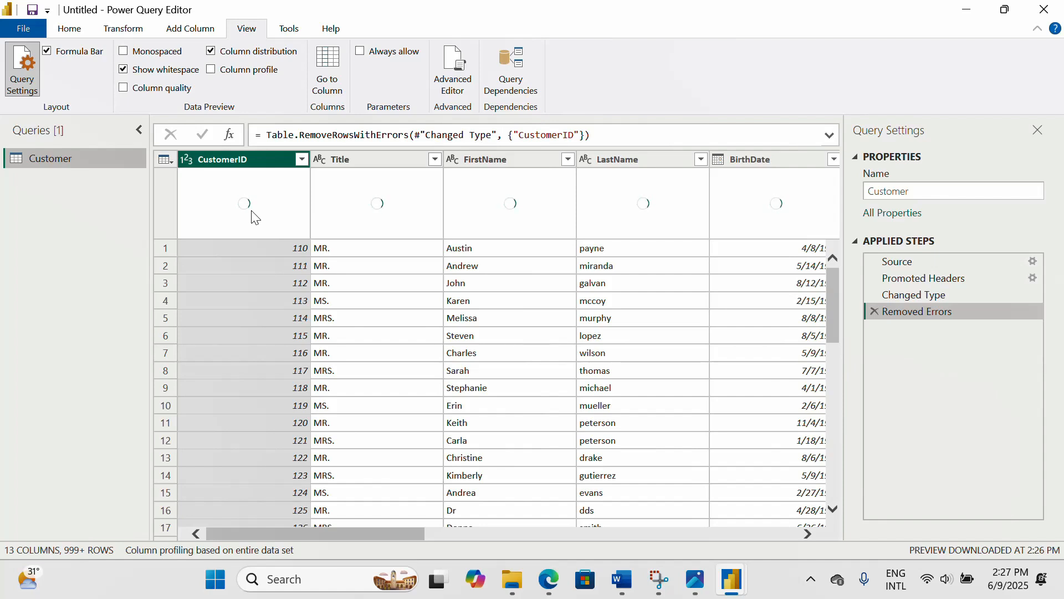
pyautogui.moveTo(219, 208)
pyautogui.moveTo(375, 235)
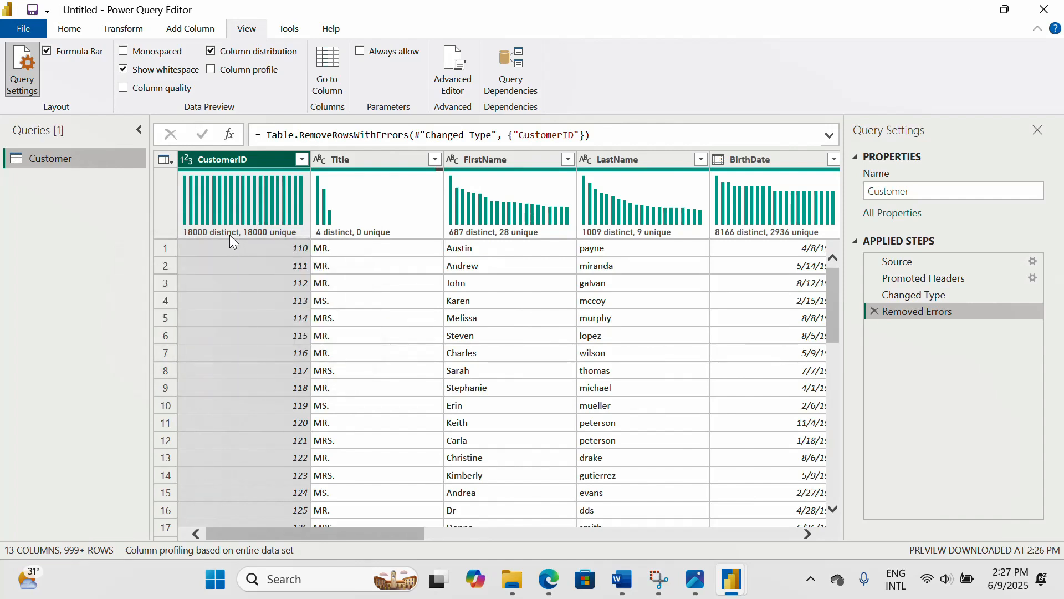
pyautogui.moveTo(262, 241)
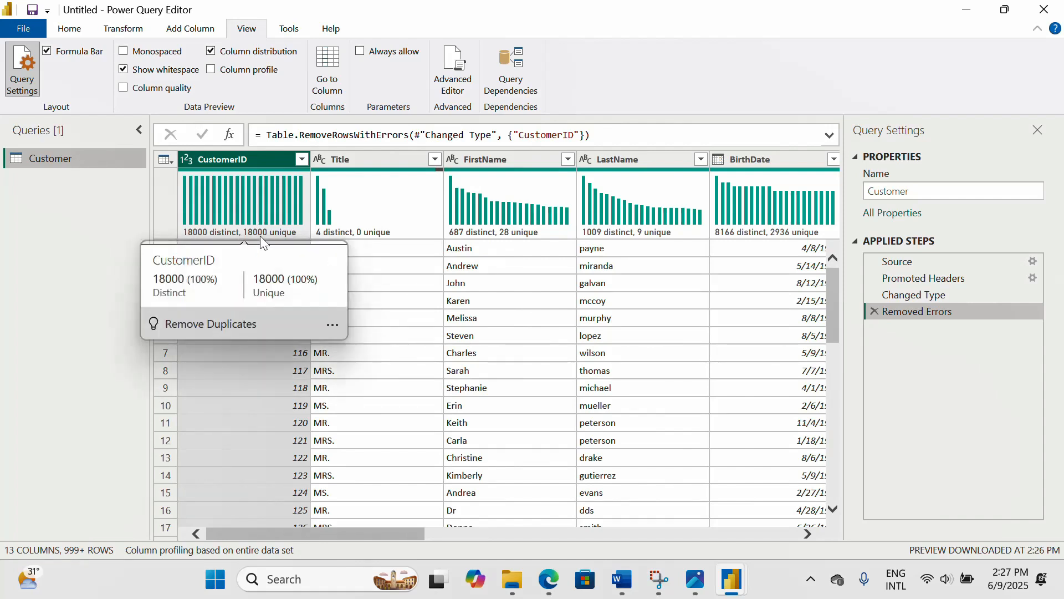
pyautogui.click(477, 225)
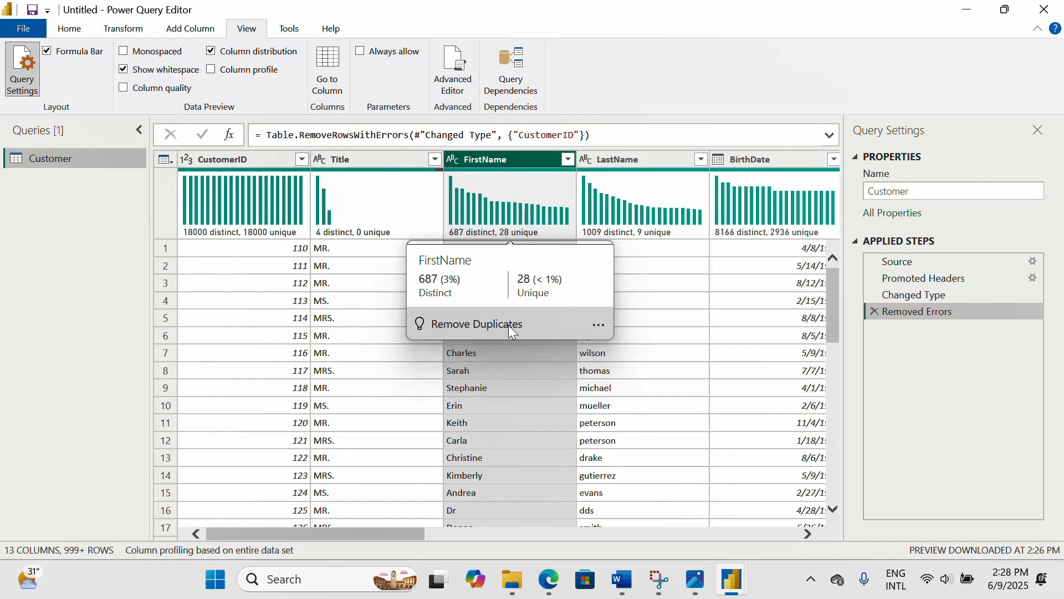
pyautogui.click(603, 208)
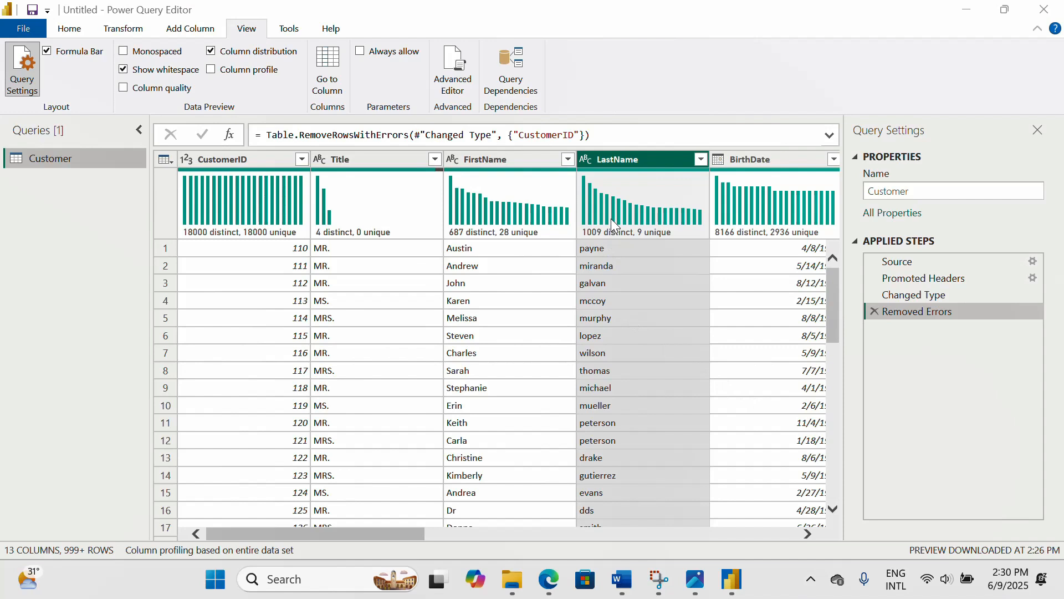
pyautogui.moveTo(610, 228)
# Step: Replace the column distribution display with column profile and review the statistics of the CustomerID column
pyautogui.click(215, 51)
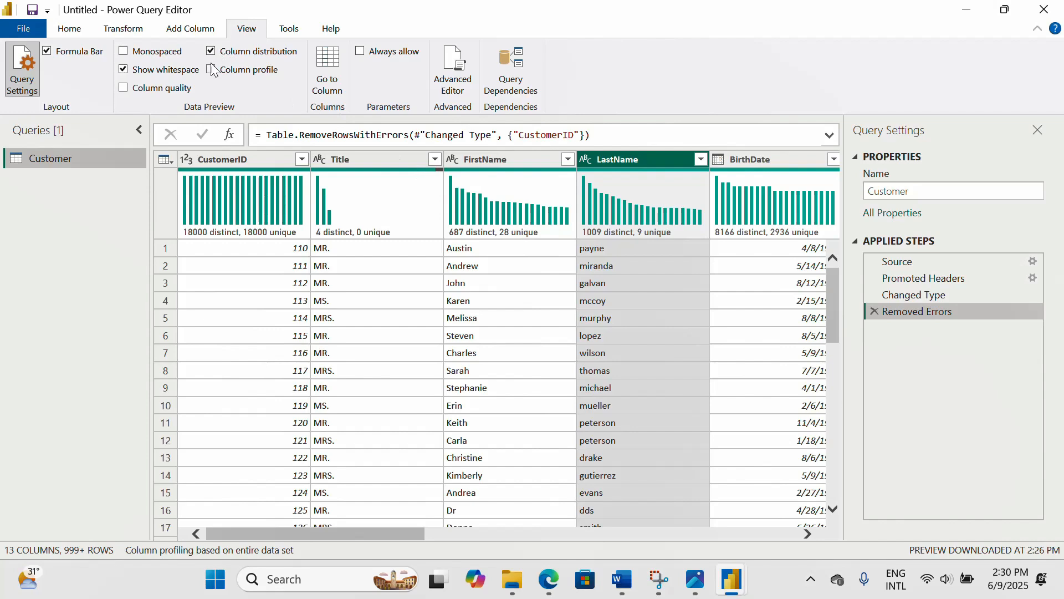
pyautogui.click(211, 51)
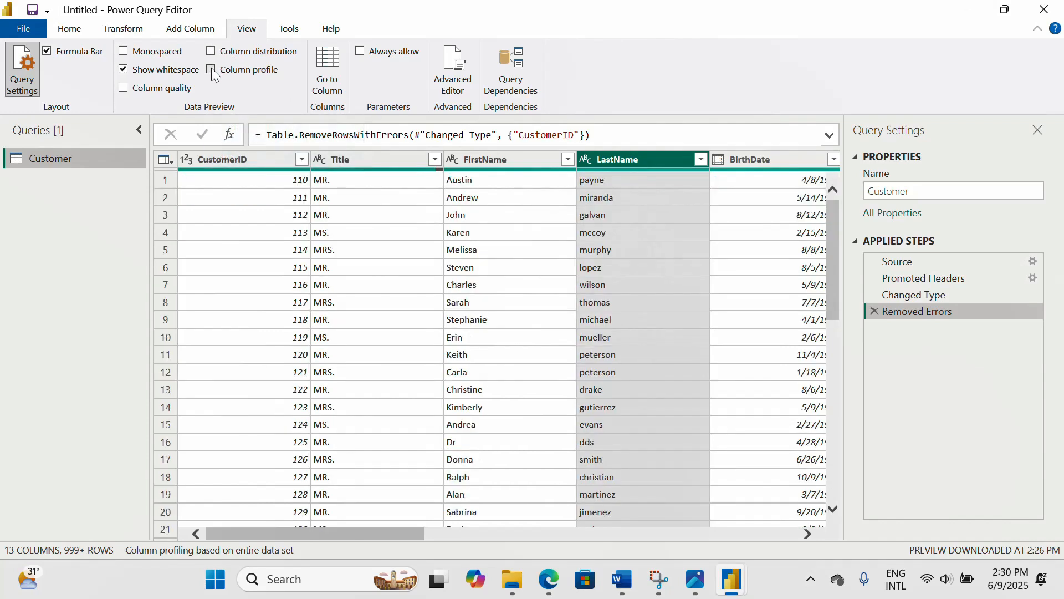
pyautogui.click(212, 70)
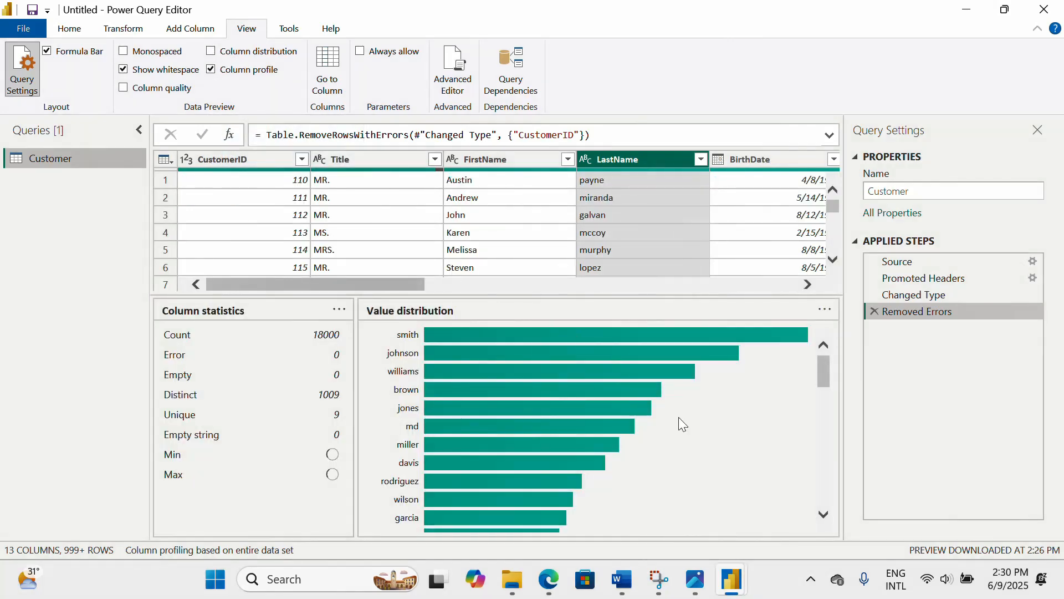
pyautogui.scroll(-1, 265, 395)
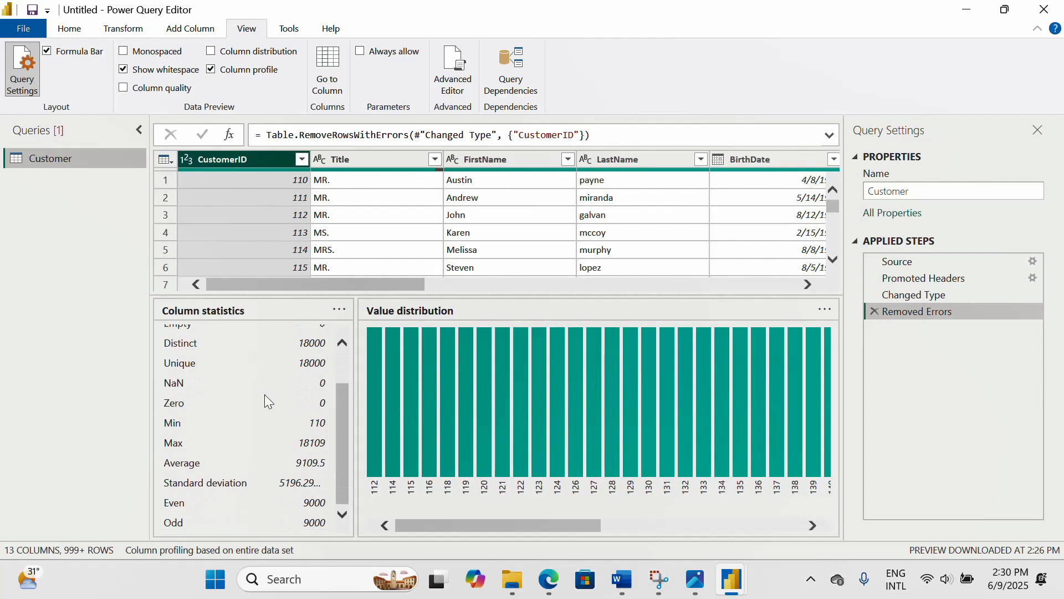
pyautogui.scroll(1, 264, 397)
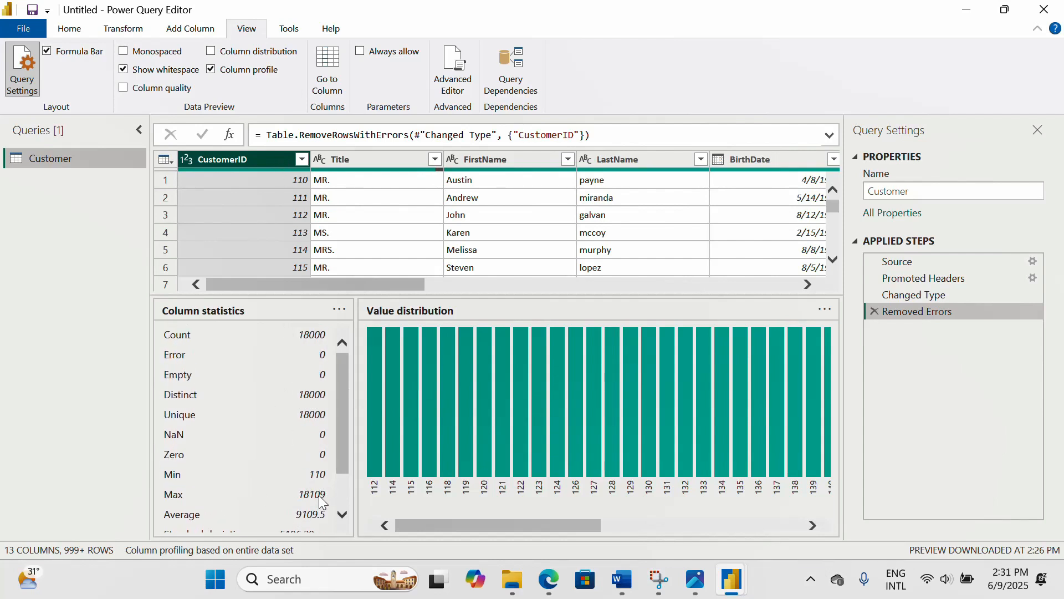
# Step: Examine the column statistics and value distribution of the Title column and of the AnnualIncome column
pyautogui.click(351, 158)
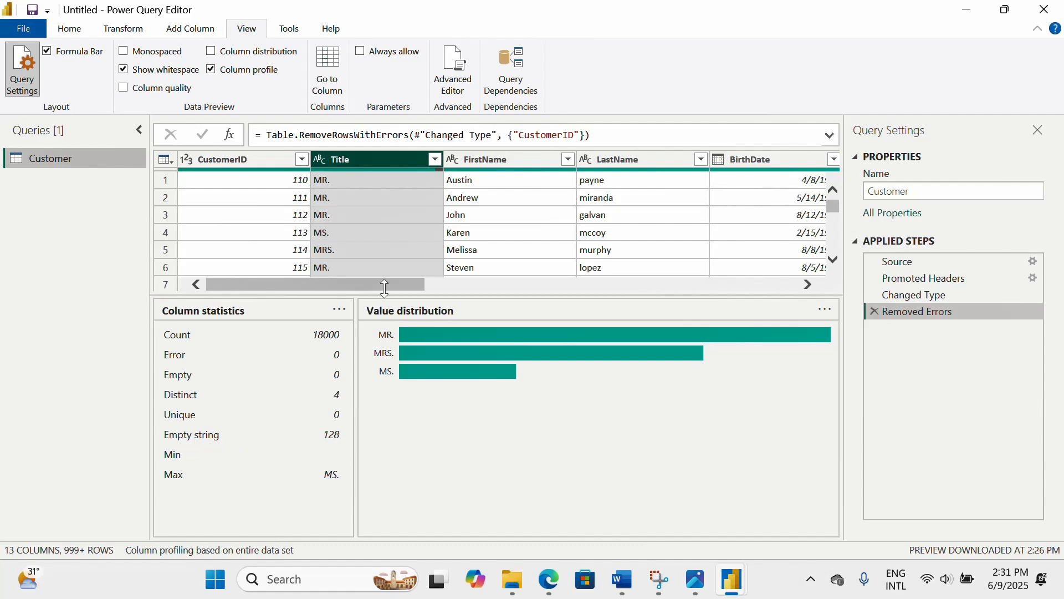
pyautogui.moveTo(385, 287); pyautogui.dragTo(680, 304)
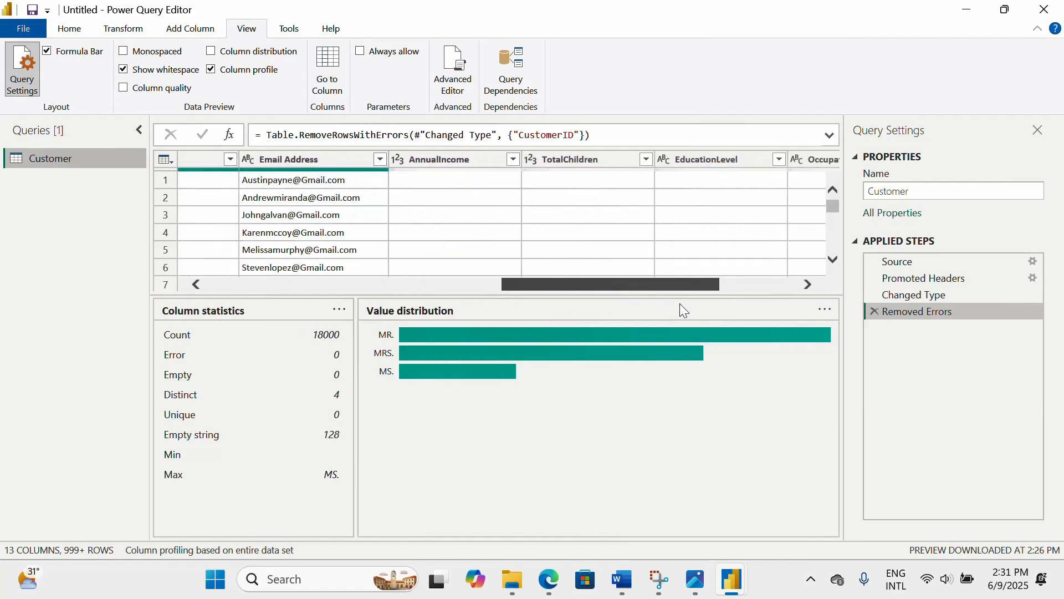
pyautogui.click(452, 161)
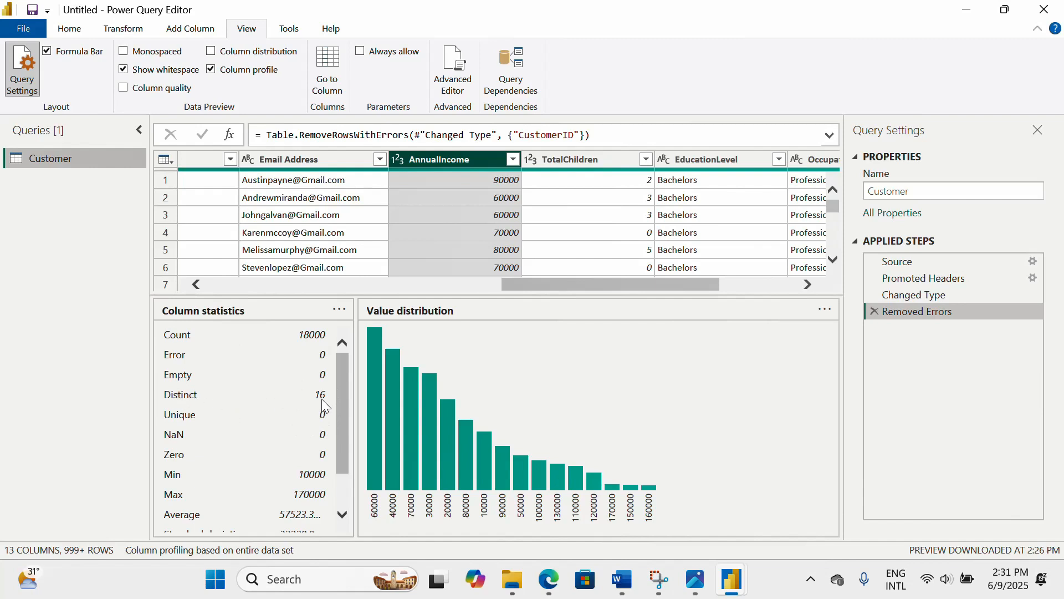
pyautogui.scroll(-1, 172, 474)
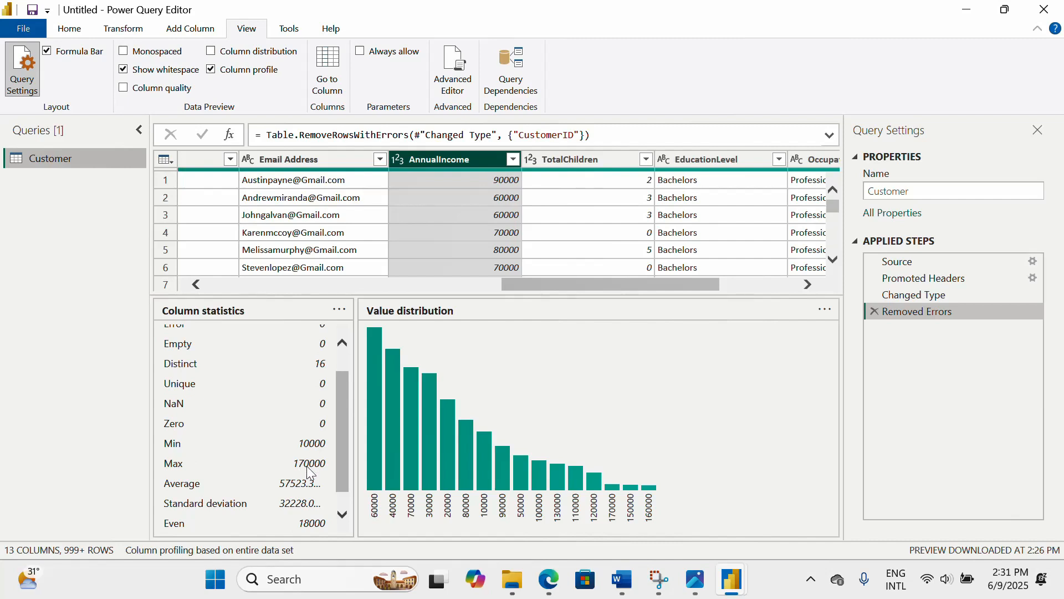
pyautogui.scroll(-1, 310, 471)
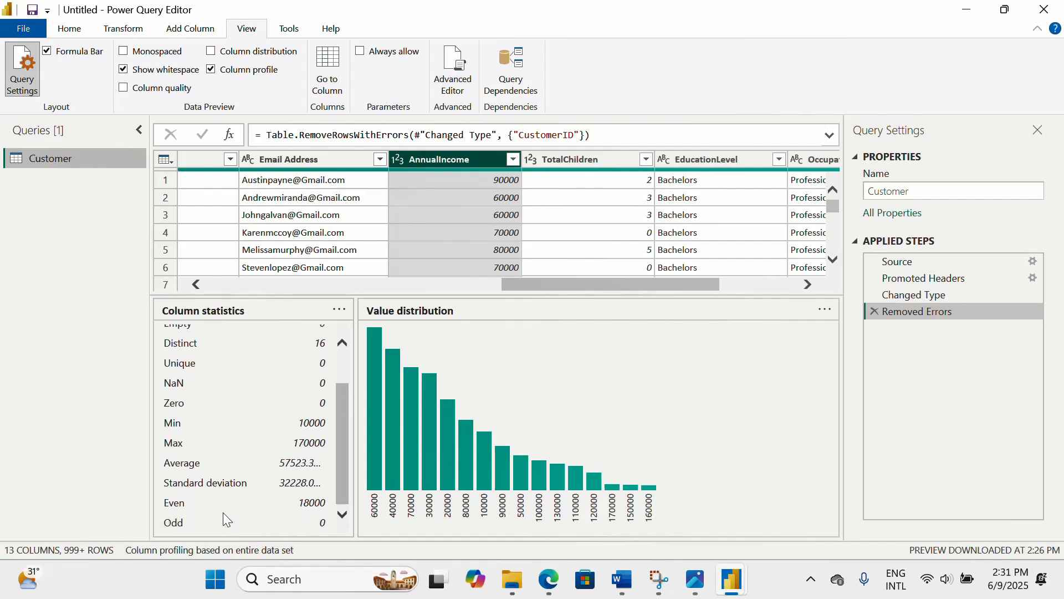
pyautogui.scroll(1, 297, 460)
pyautogui.scroll(-1, 302, 438)
pyautogui.scroll(2, 300, 416)
pyautogui.scroll(-2, 305, 384)
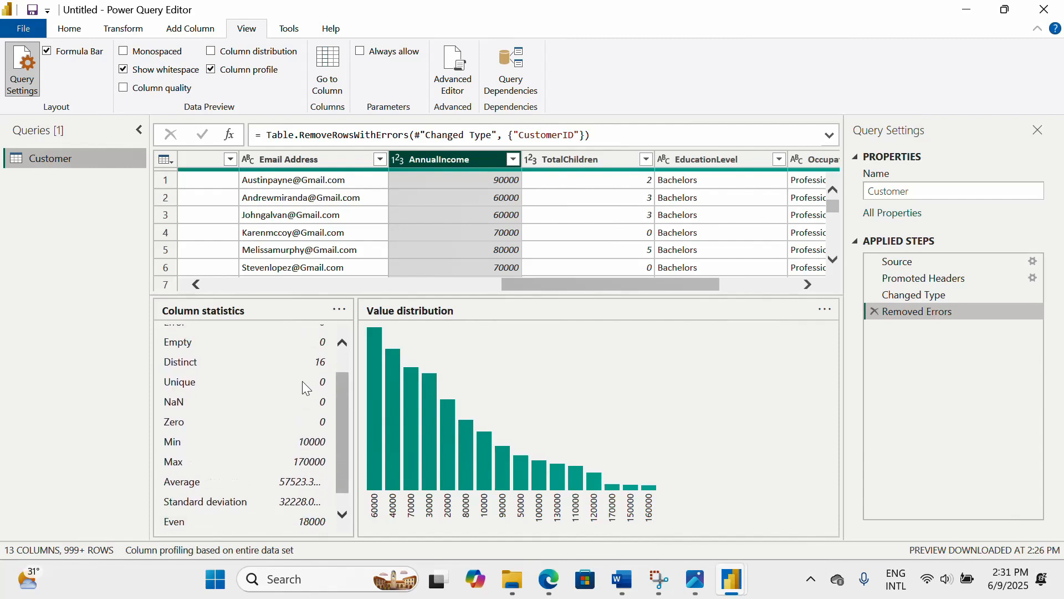
pyautogui.scroll(2, 302, 386)
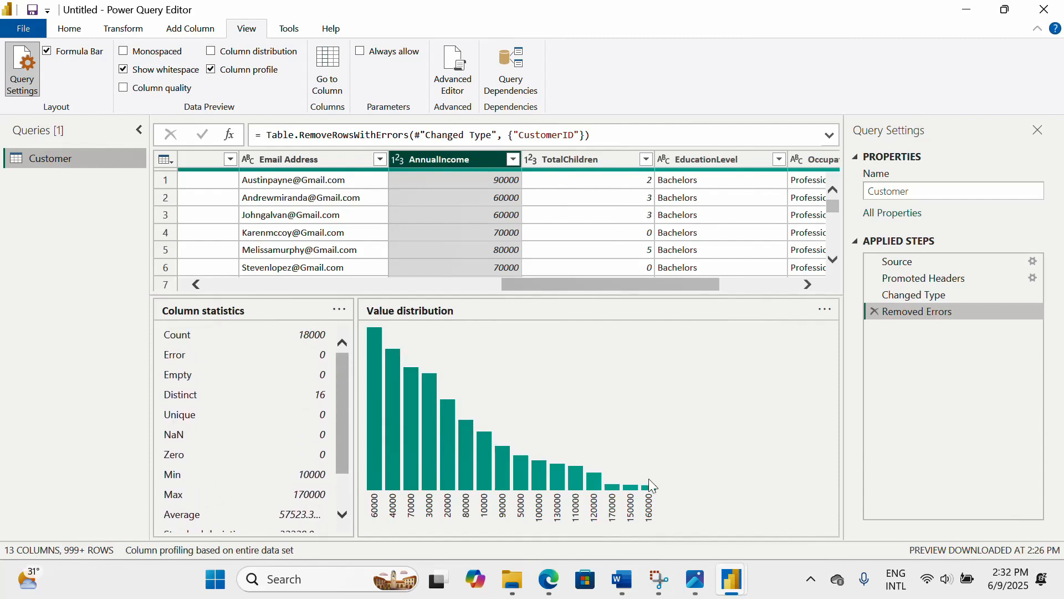